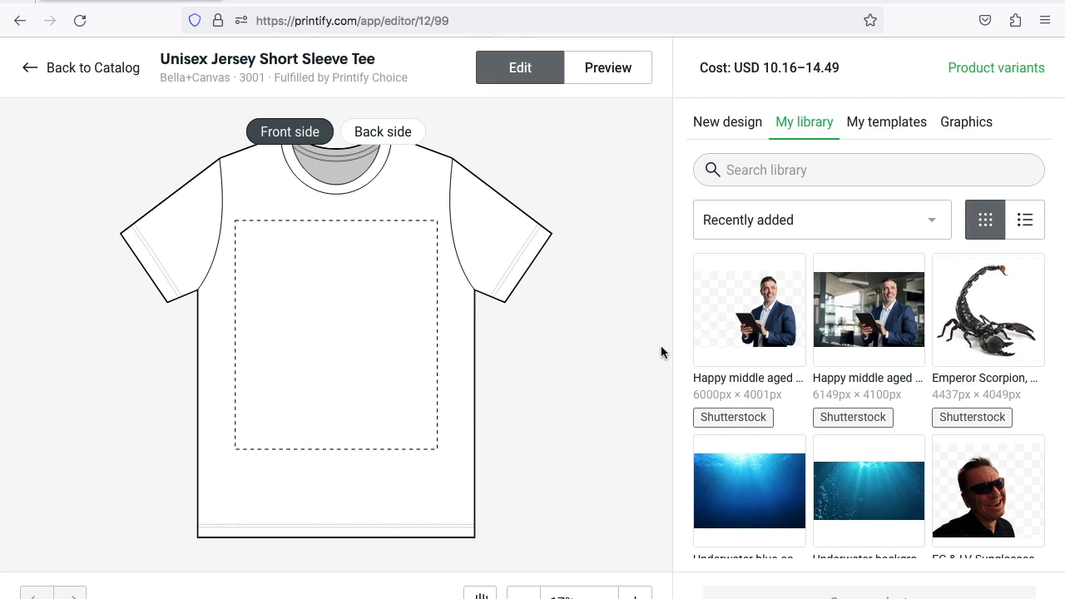
# Add the Emperor Scorpion image from the saved library to the front of the T-shirt.
pyautogui.click(711, 133)
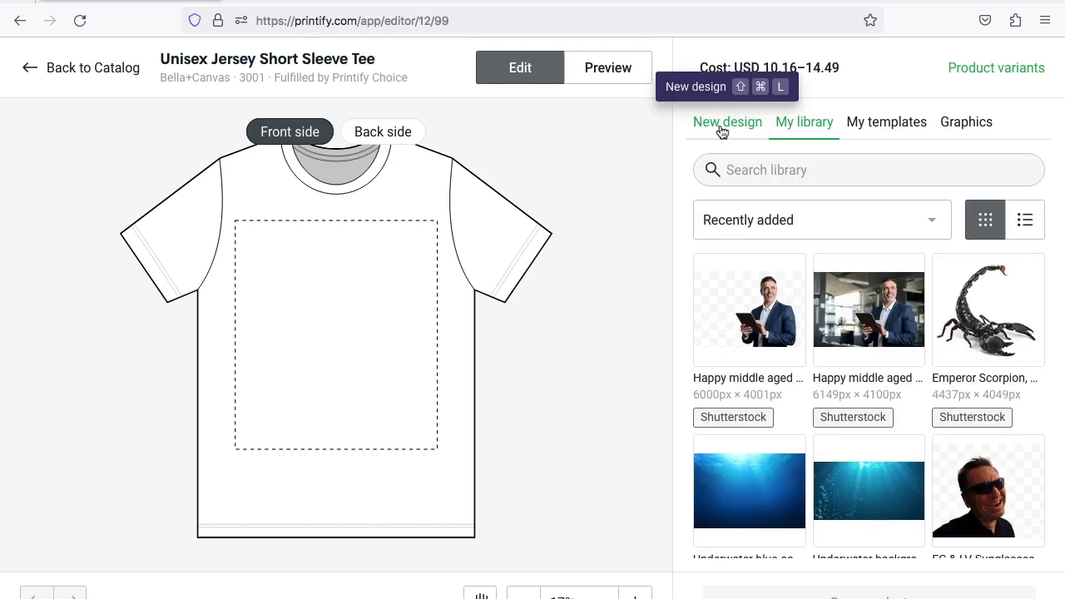
pyautogui.click(723, 132)
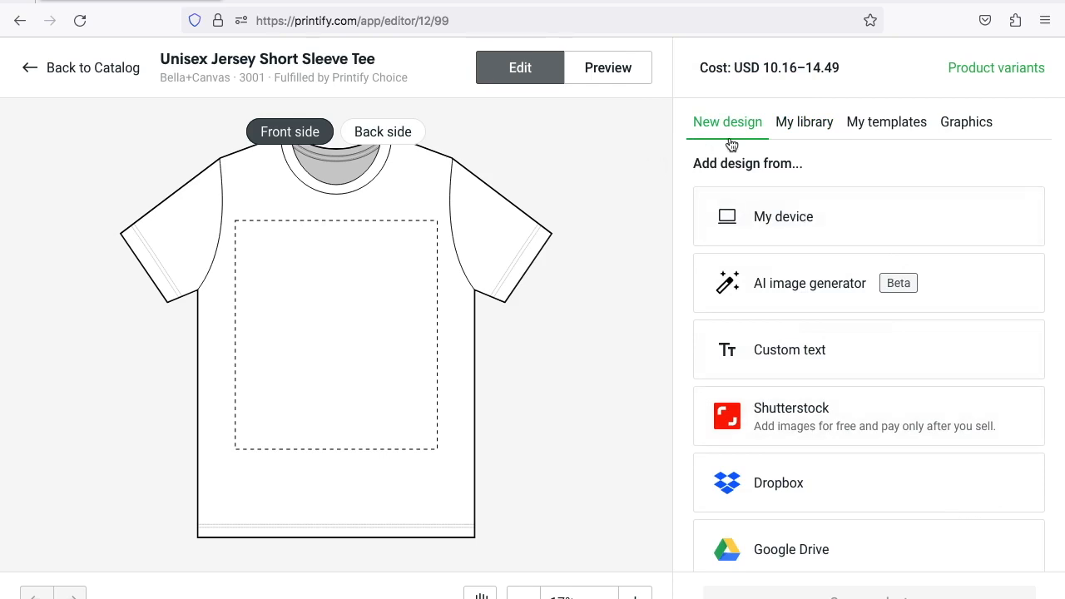
pyautogui.click(799, 129)
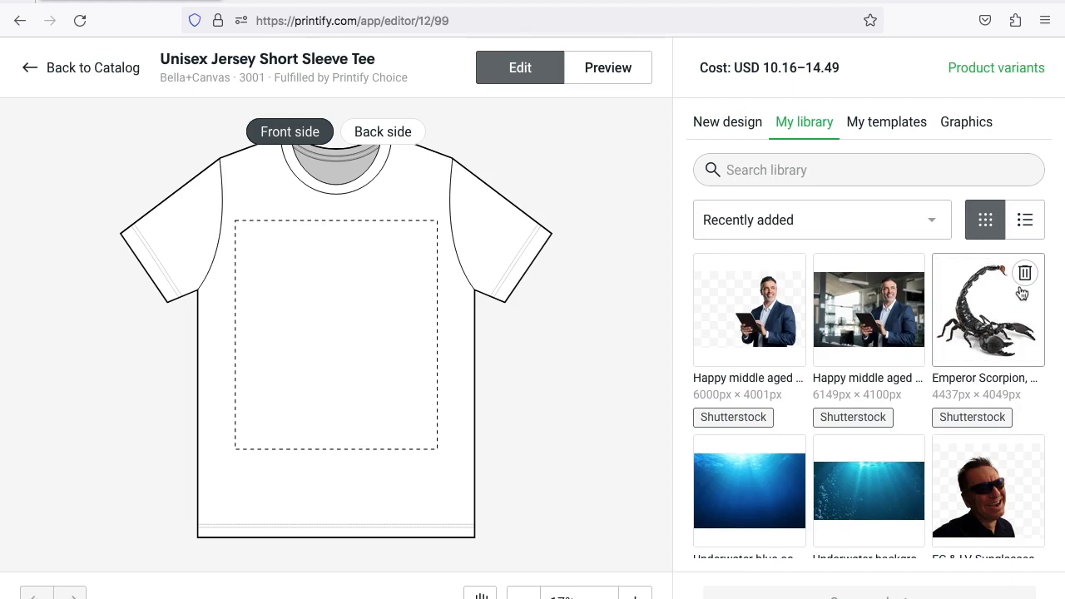
pyautogui.click(970, 331)
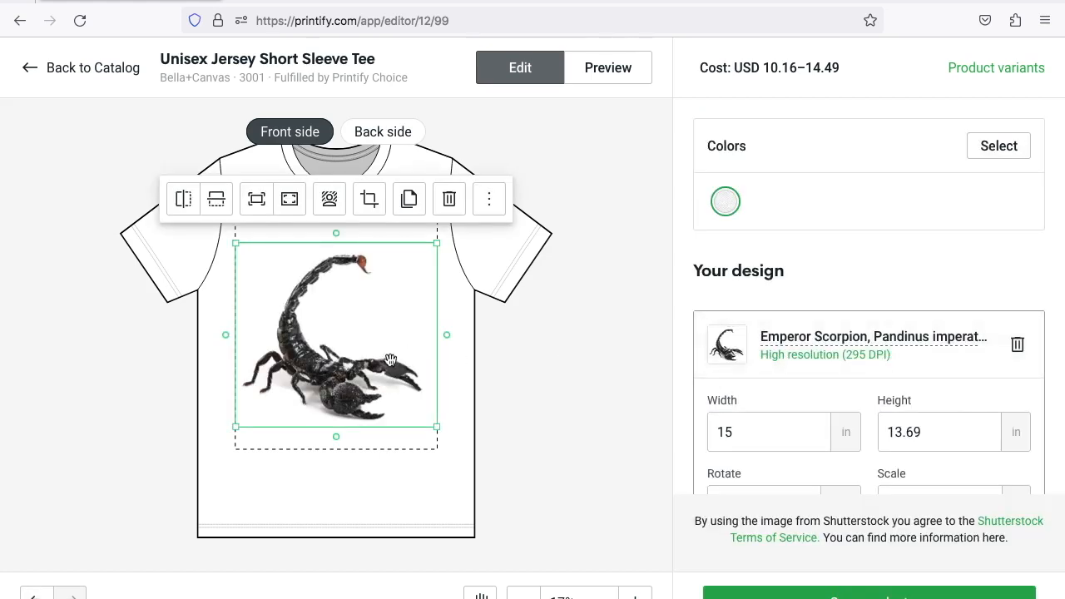
pyautogui.click(521, 392)
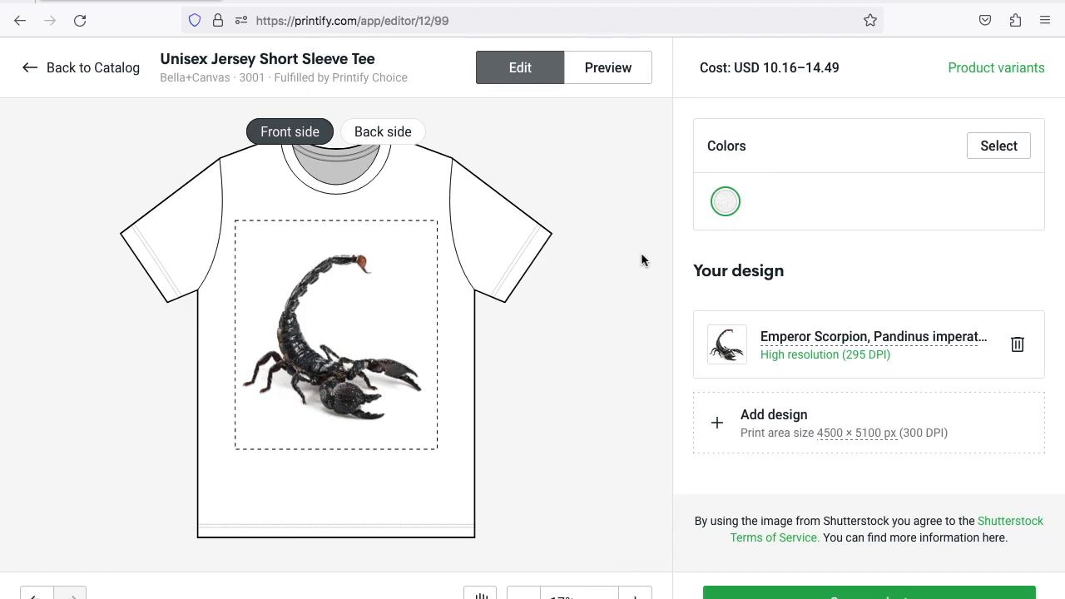
# Try the True Royal shirt colour behind the scorpion design.
pyautogui.click(999, 146)
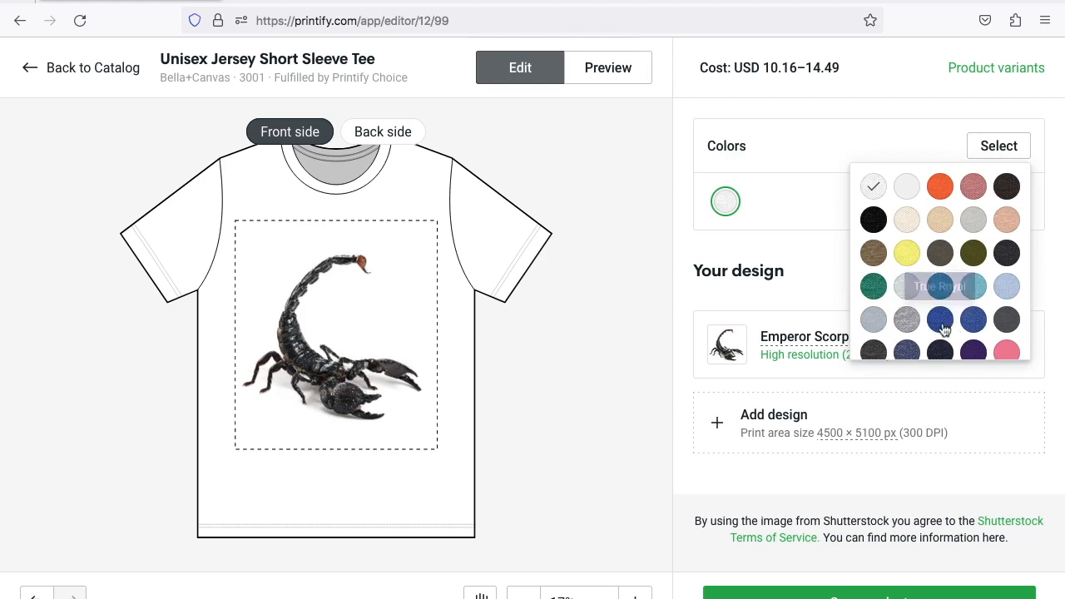
pyautogui.click(943, 327)
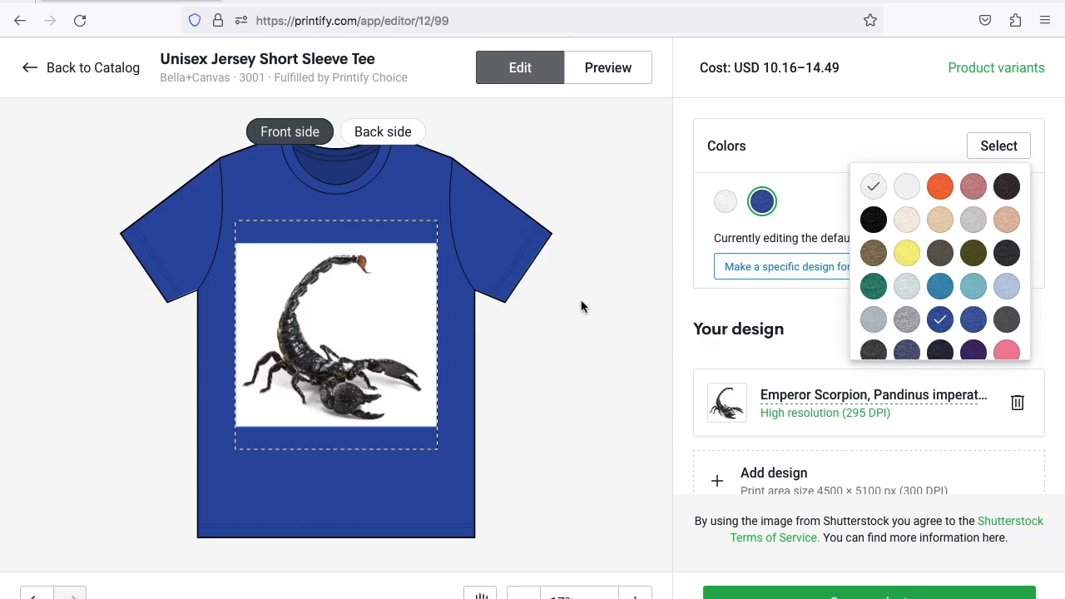
pyautogui.click(568, 335)
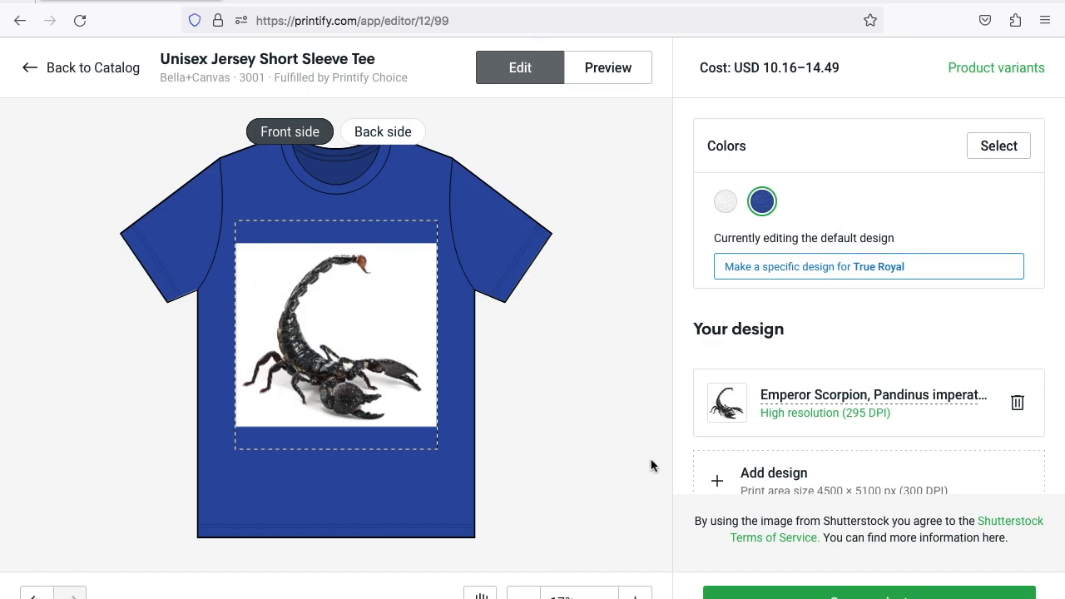
# Preview the white scorpion shirt on the Person 4 mockup, and return to editing.
pyautogui.click(607, 68)
pyautogui.click(826, 272)
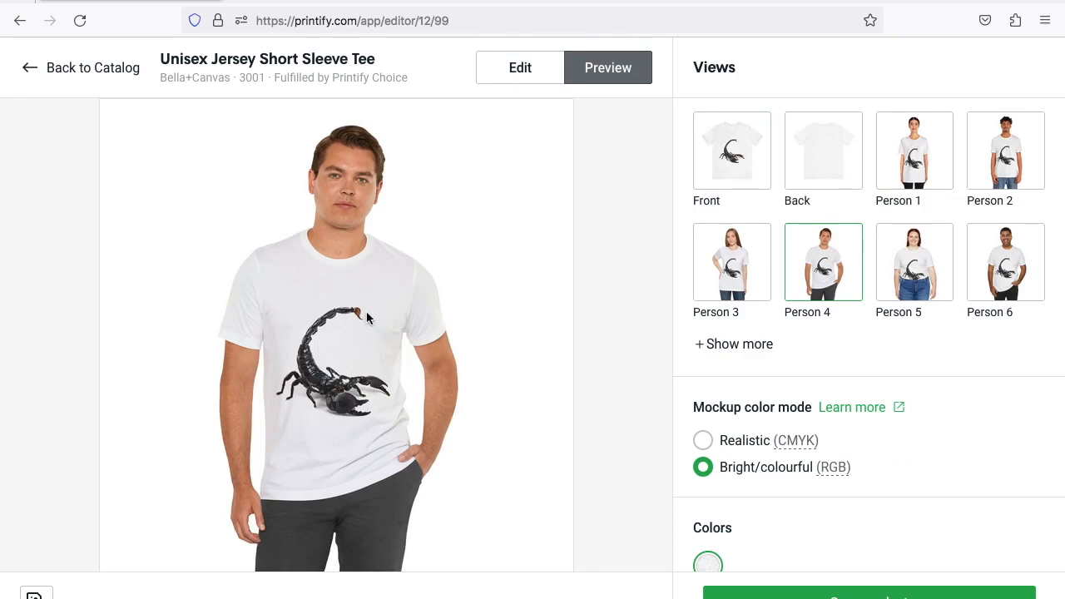
pyautogui.click(524, 68)
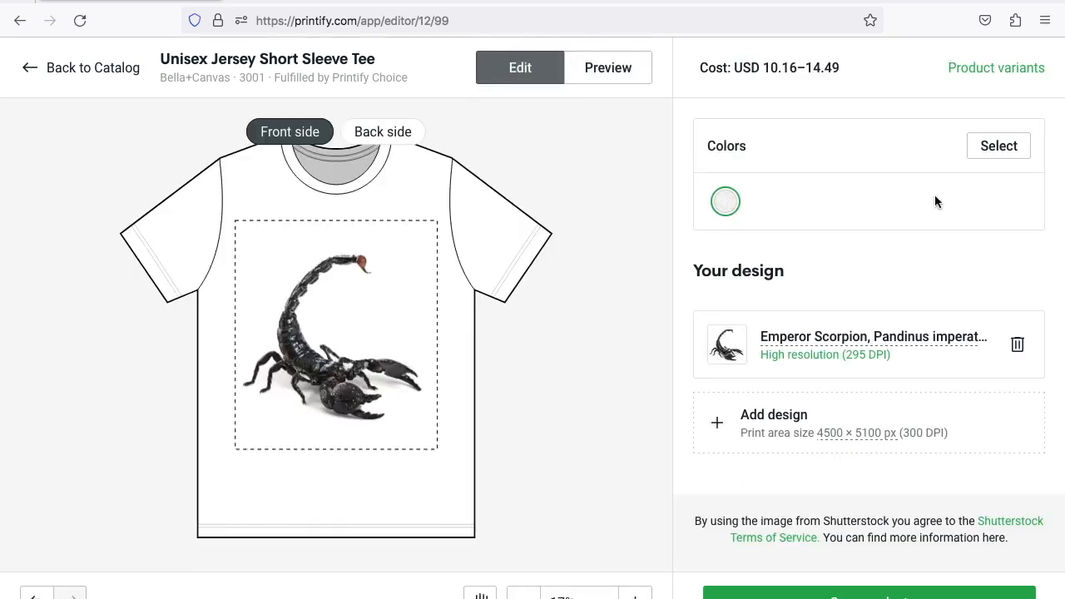
# Add True Royal to the shirt colours and check the scorpion design in the front preview.
pyautogui.click(993, 152)
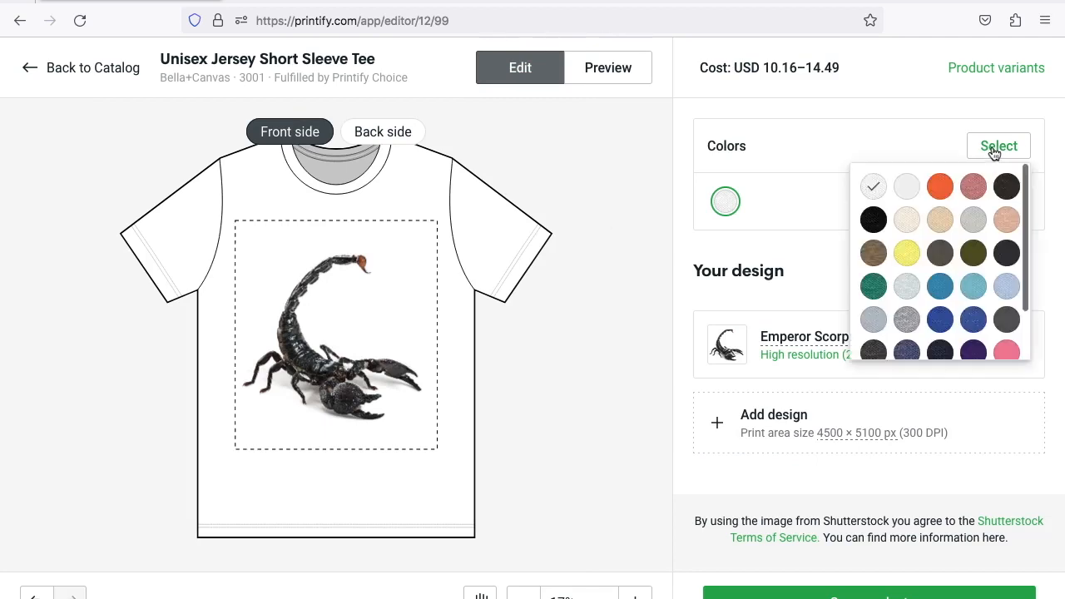
pyautogui.click(940, 321)
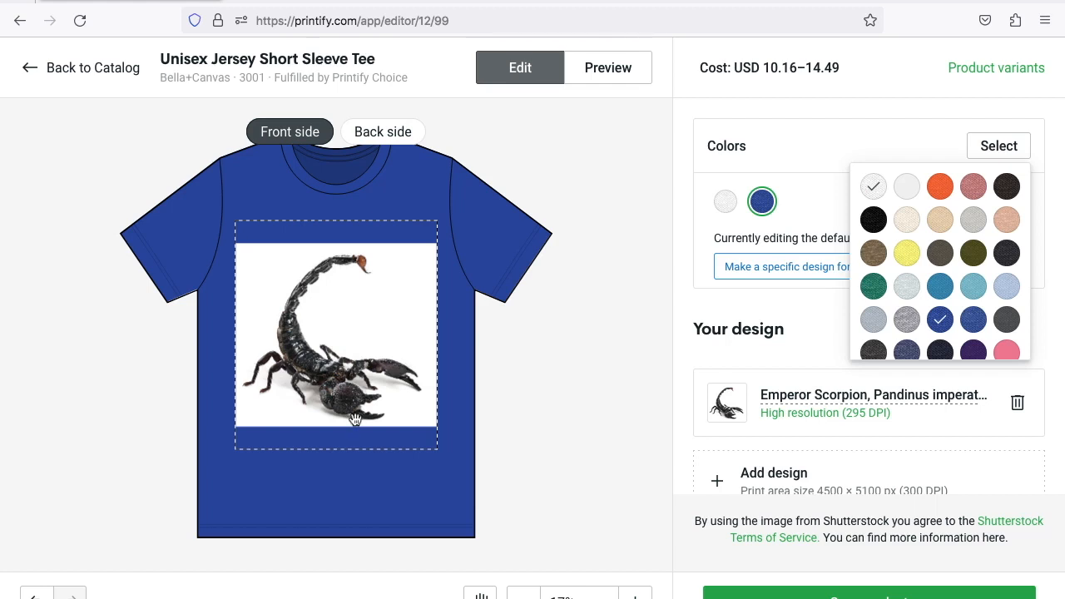
pyautogui.click(526, 410)
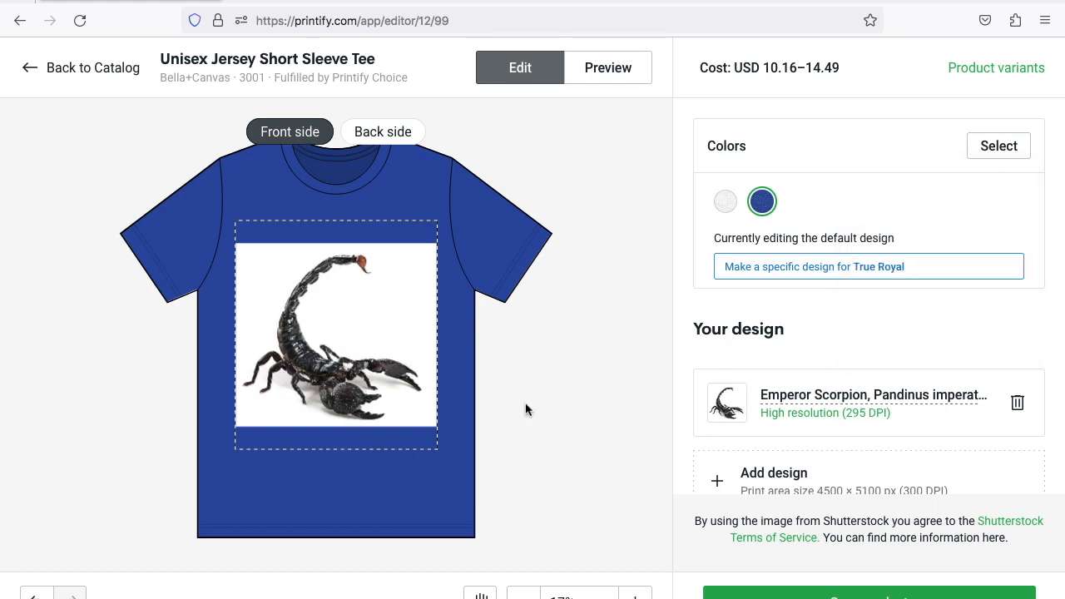
pyautogui.click(611, 71)
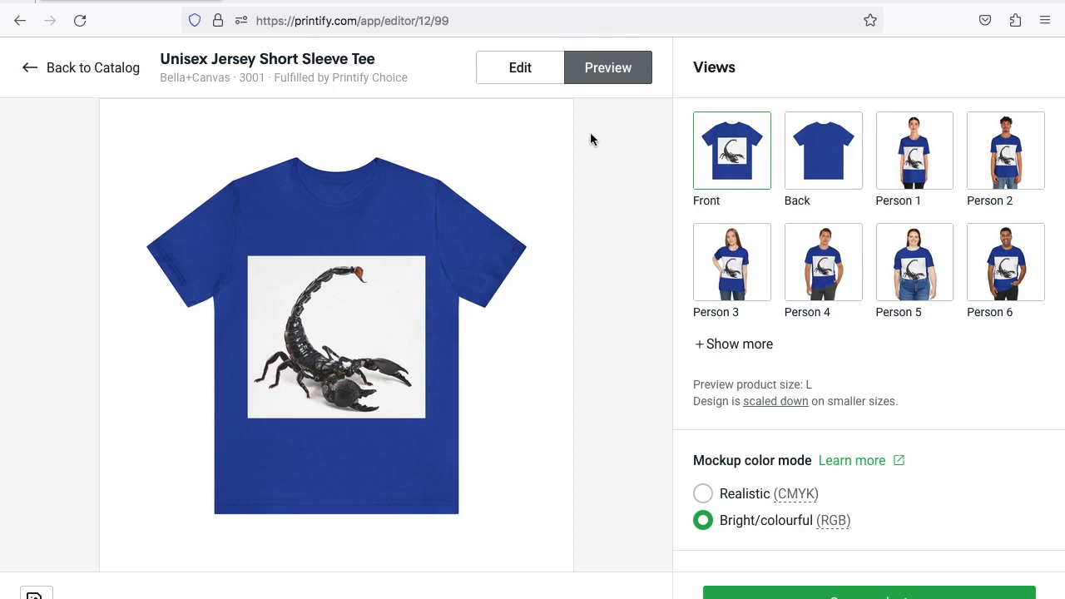
pyautogui.click(522, 72)
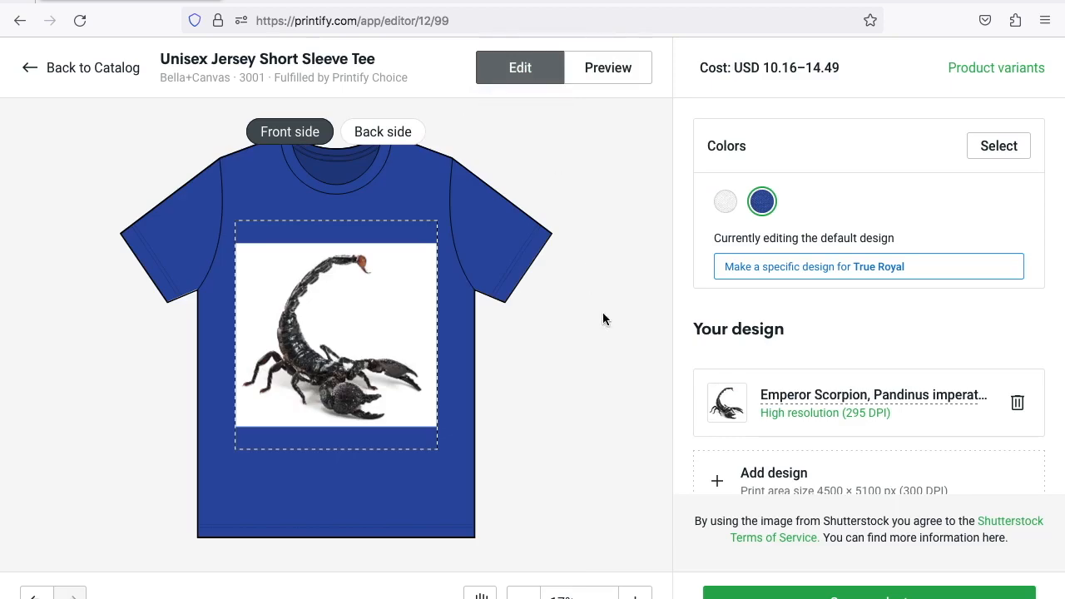
# Remove the scorpion image's white background with Quick remove and apply the cutout to the shirt.
pyautogui.click(336, 324)
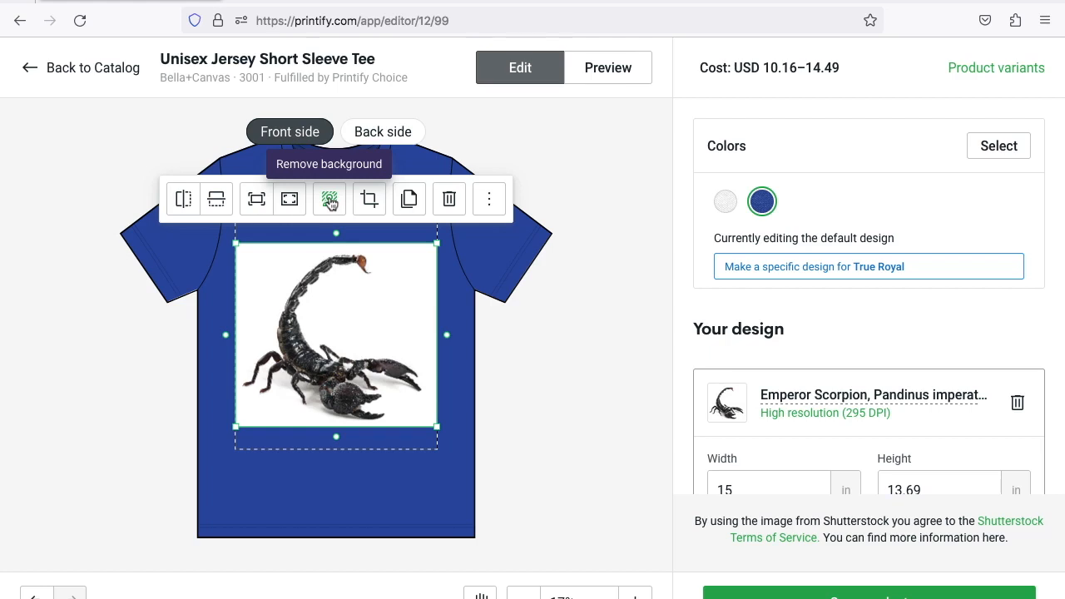
pyautogui.click(330, 201)
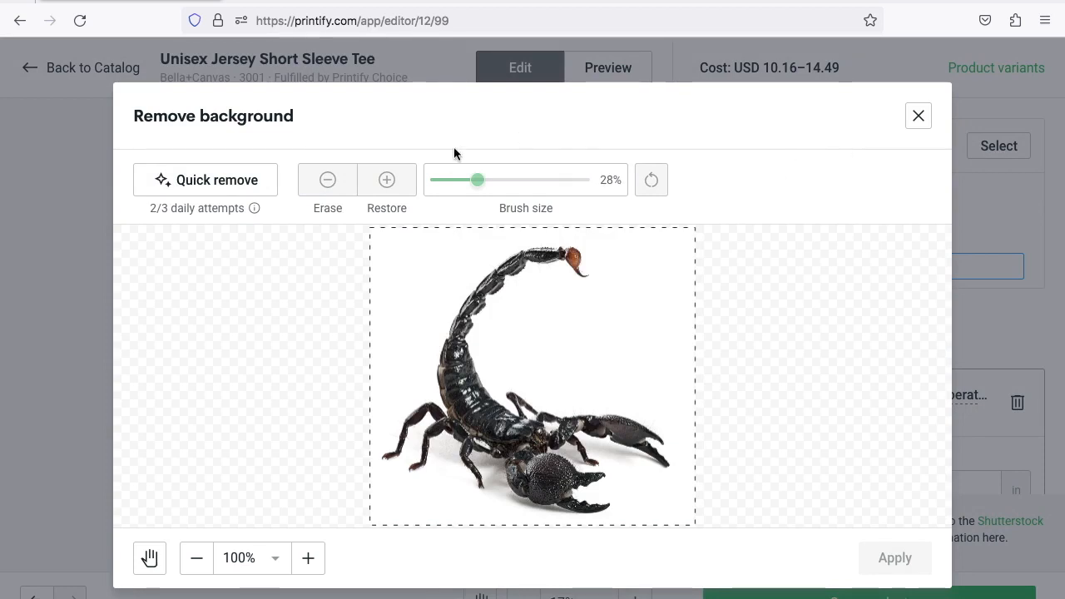
pyautogui.click(211, 185)
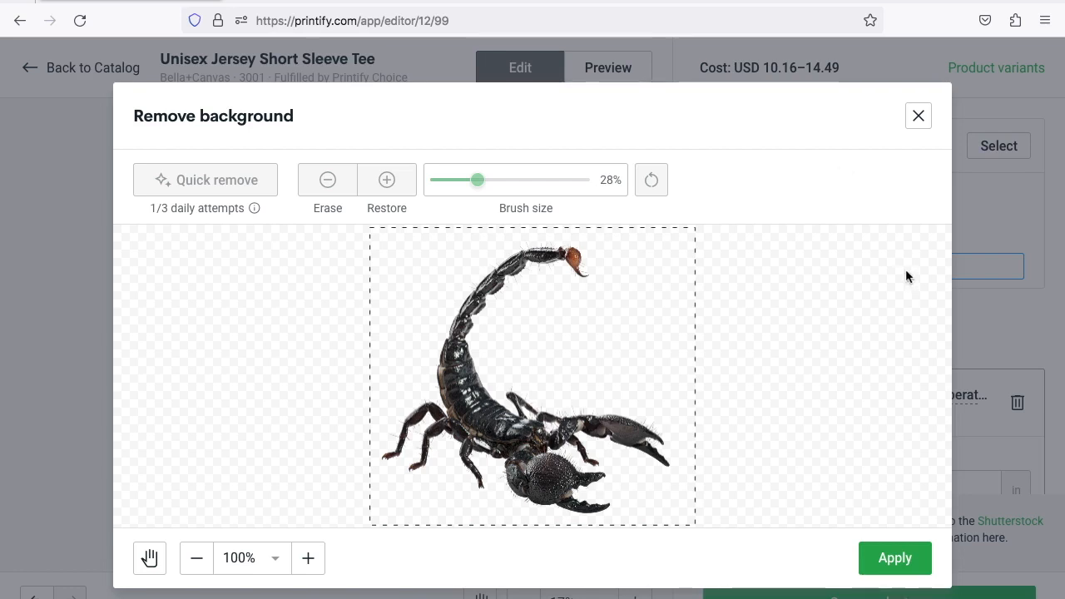
pyautogui.click(895, 562)
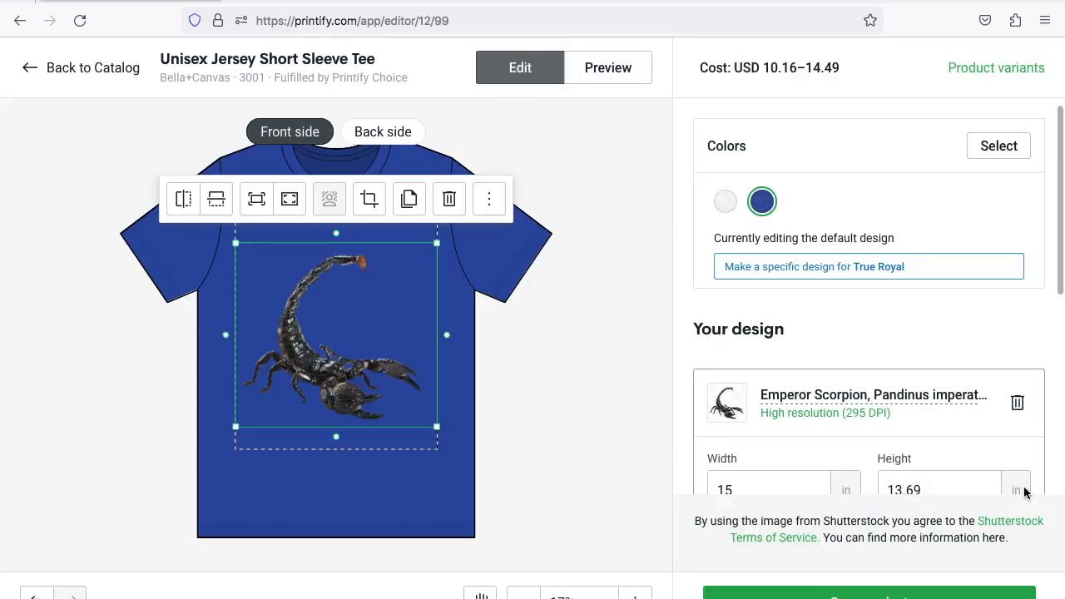
pyautogui.click(548, 419)
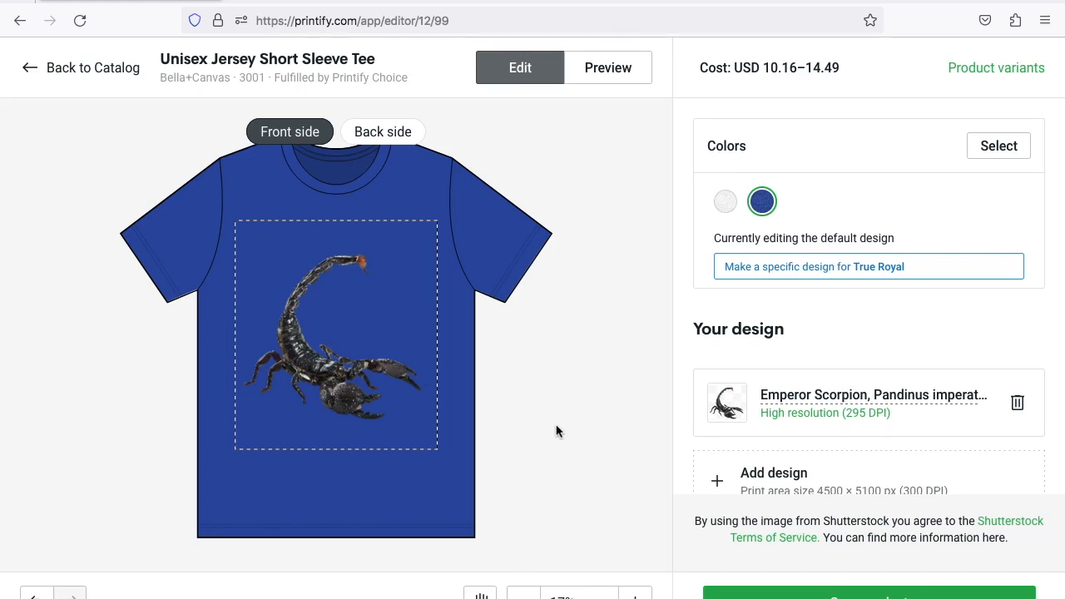
# Preview the True Royal shirt on the Person 4 mockup and inspect its back side in the editor.
pyautogui.click(607, 75)
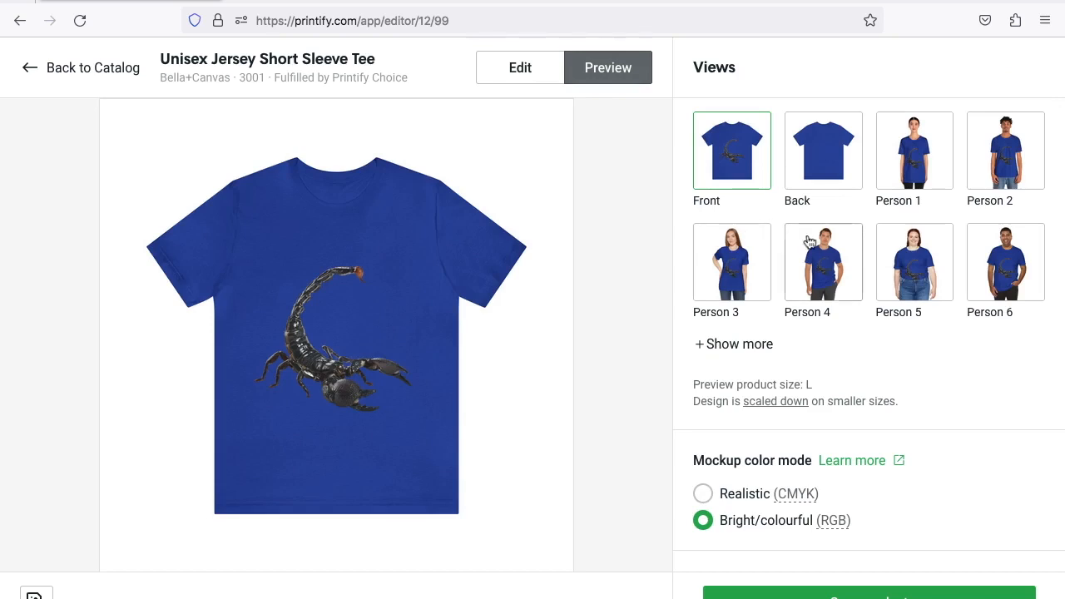
pyautogui.click(814, 268)
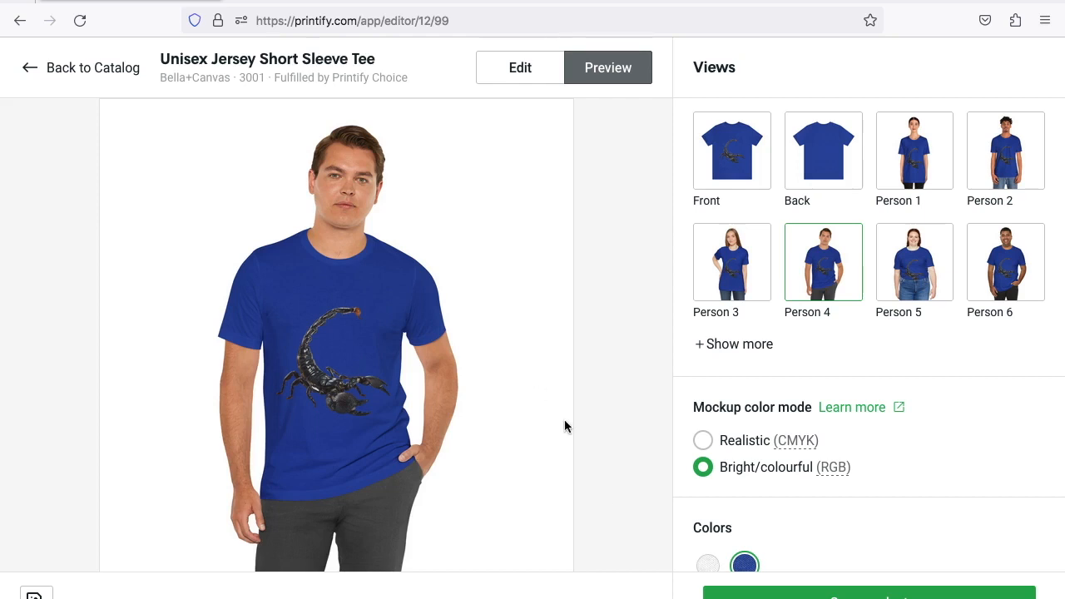
pyautogui.click(533, 77)
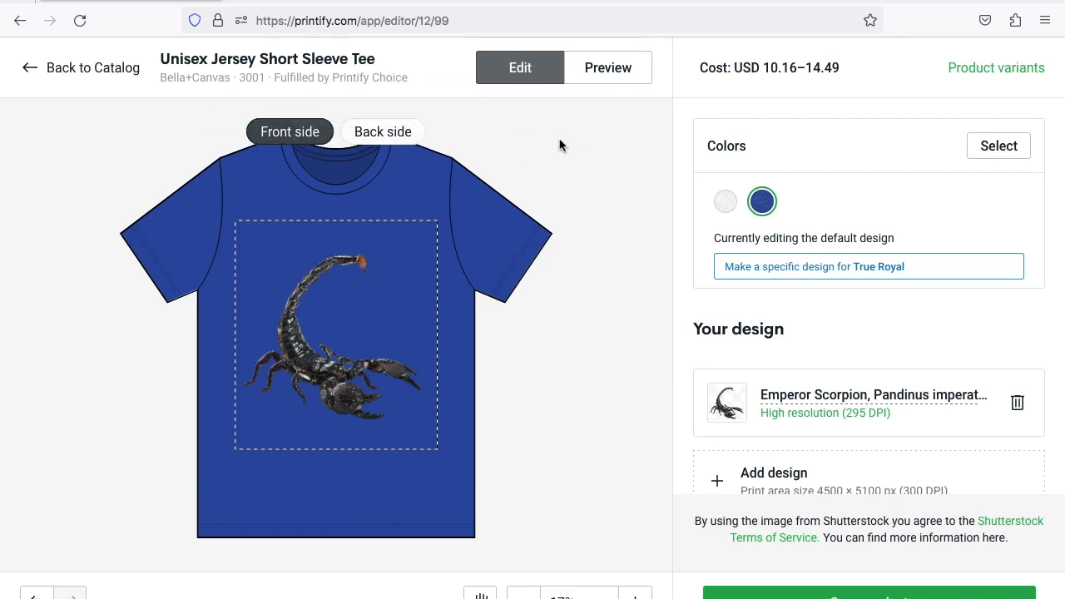
pyautogui.click(387, 135)
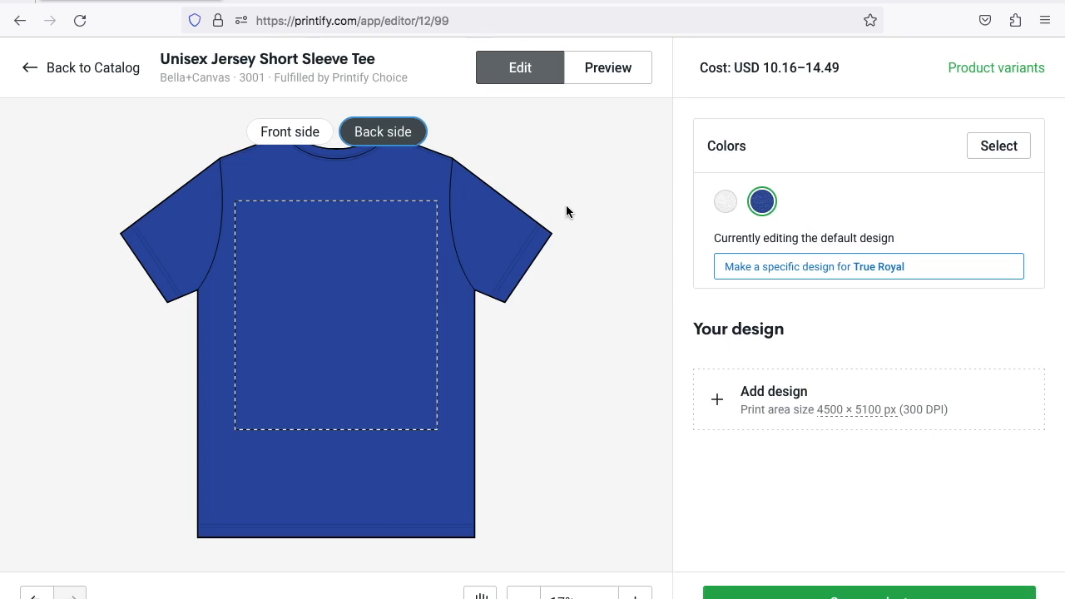
pyautogui.click(285, 139)
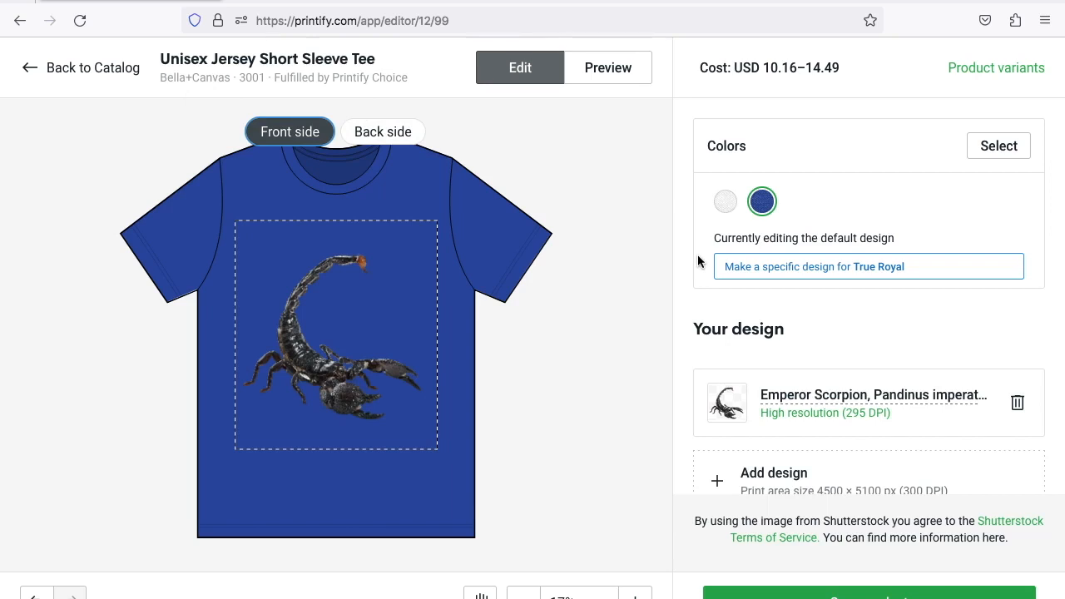
# Enlarge the scorpion to fill the front print area at 18.63 by 17 in, and preview the shirt.
pyautogui.click(326, 363)
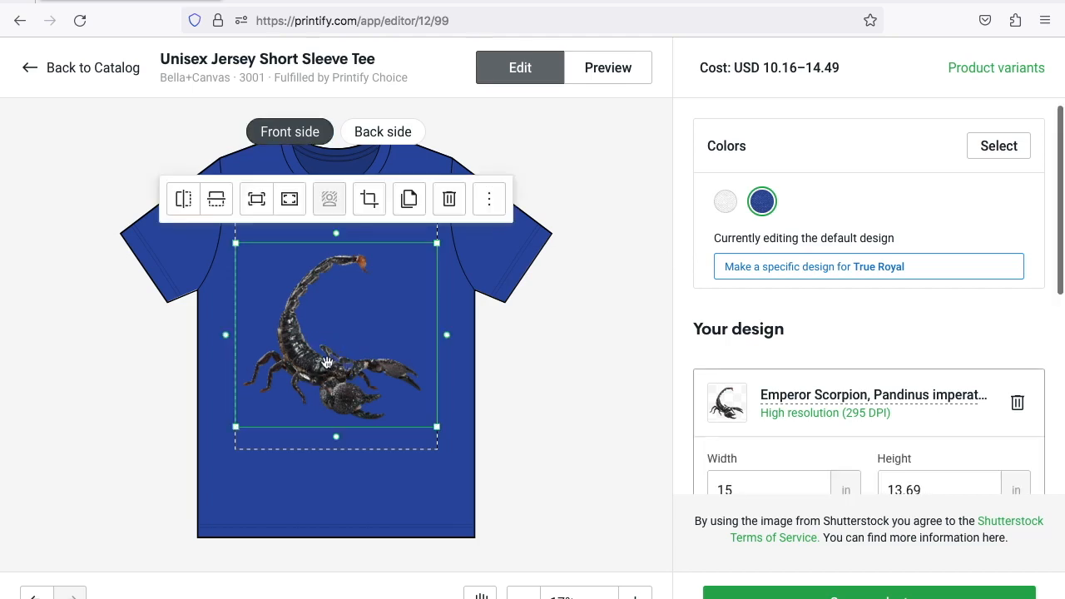
pyautogui.click(289, 202)
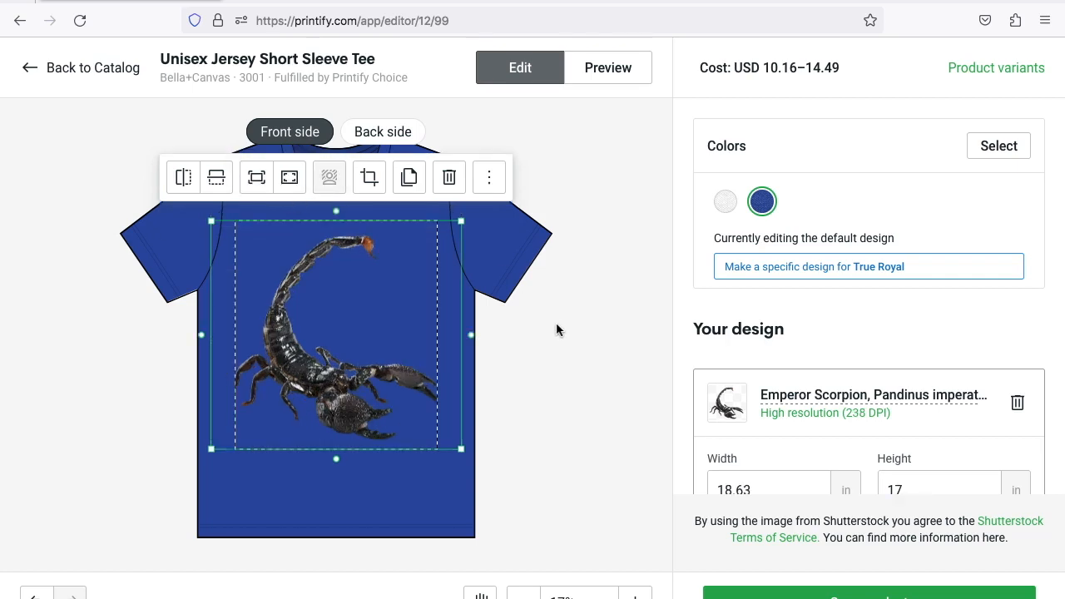
pyautogui.click(612, 70)
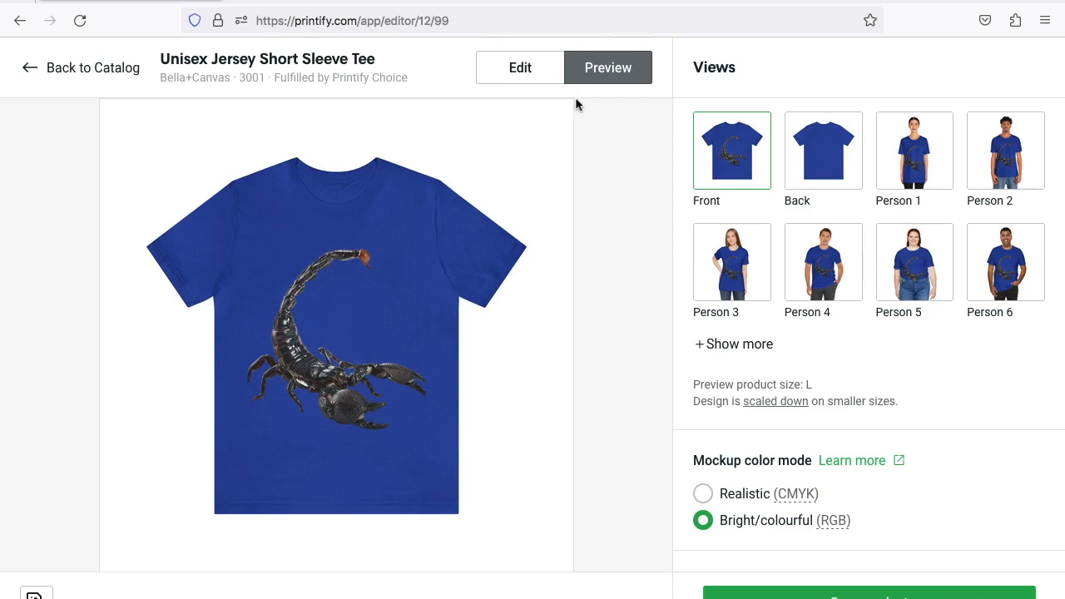
pyautogui.click(527, 70)
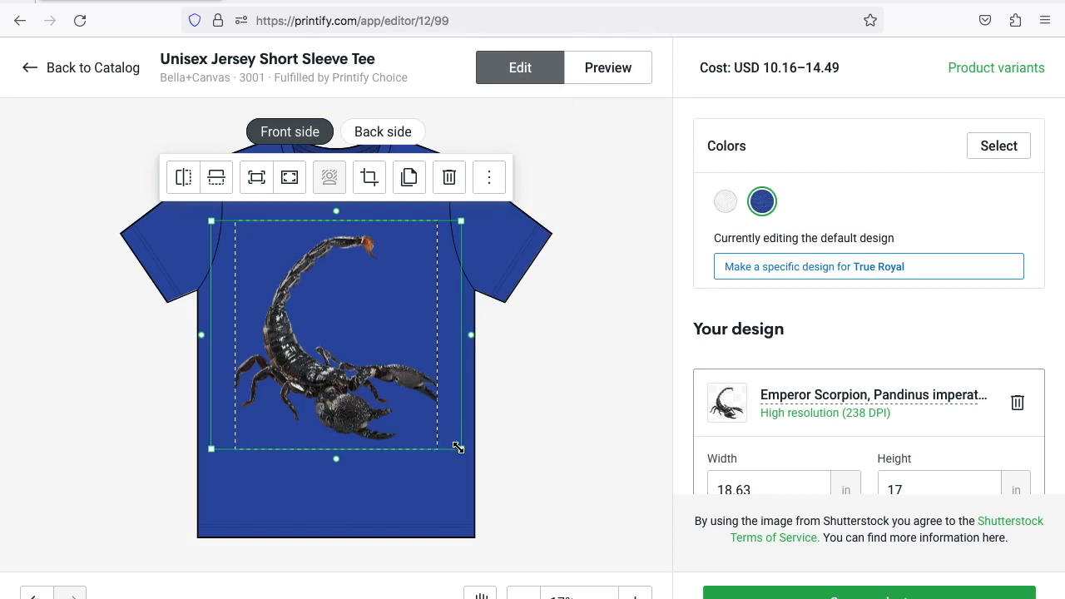
# Scale the scorpion down slightly by hand and reposition it so its legs and claws fit within the front print area.
pyautogui.moveTo(458, 445); pyautogui.dragTo(458, 467)
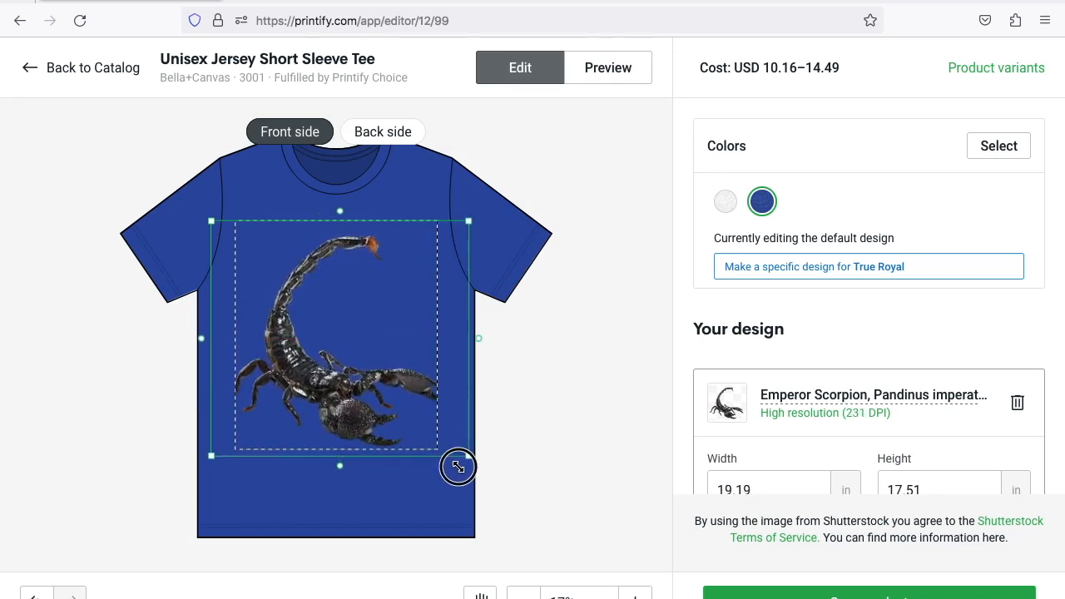
pyautogui.moveTo(439, 452)
pyautogui.mouseDown()
pyautogui.moveTo(389, 398)
pyautogui.moveTo(464, 469)
pyautogui.moveTo(295, 285)
pyautogui.moveTo(443, 454)
pyautogui.mouseUp()
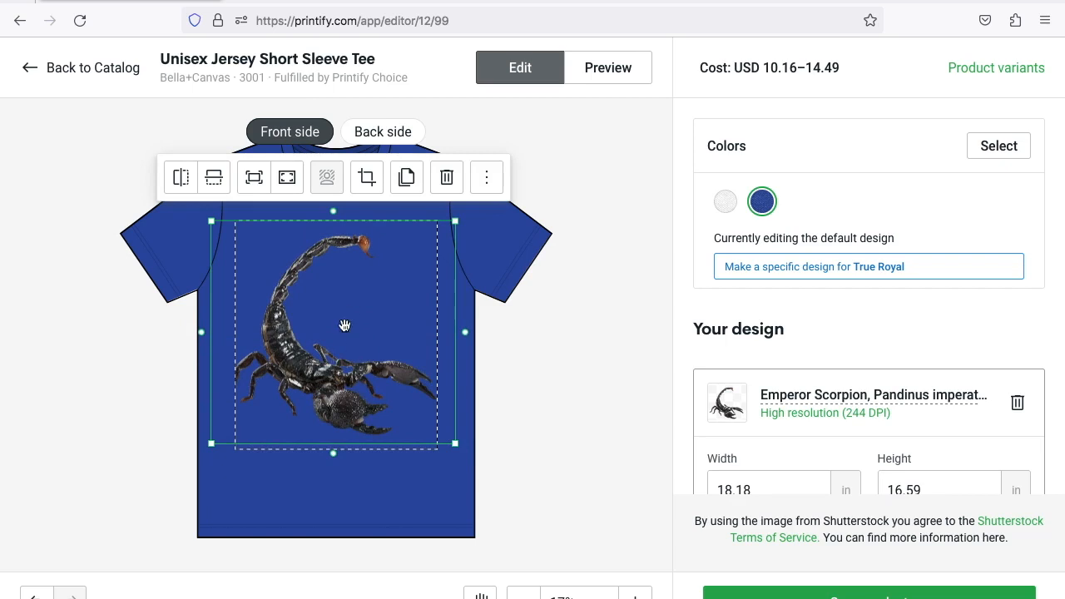
pyautogui.moveTo(342, 349)
pyautogui.mouseDown()
pyautogui.moveTo(352, 333)
pyautogui.moveTo(352, 368)
pyautogui.moveTo(344, 333)
pyautogui.moveTo(325, 365)
pyautogui.moveTo(357, 364)
pyautogui.moveTo(349, 328)
pyautogui.moveTo(337, 343)
pyautogui.moveTo(336, 333)
pyautogui.moveTo(345, 340)
pyautogui.mouseUp()
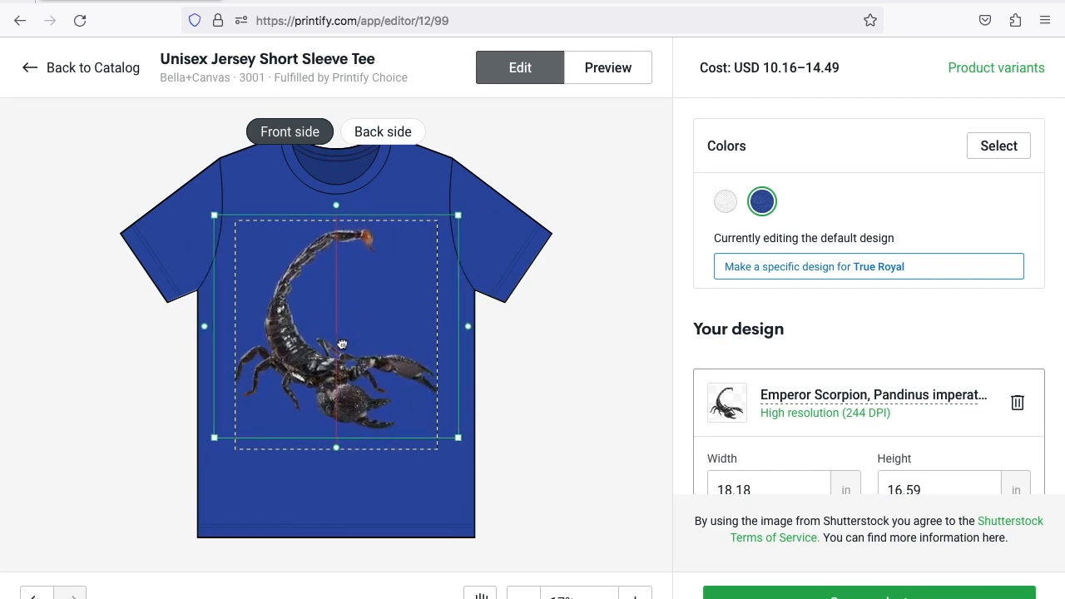
pyautogui.moveTo(458, 436); pyautogui.dragTo(445, 433)
pyautogui.moveTo(330, 368); pyautogui.dragTo(331, 371)
pyautogui.click(517, 500)
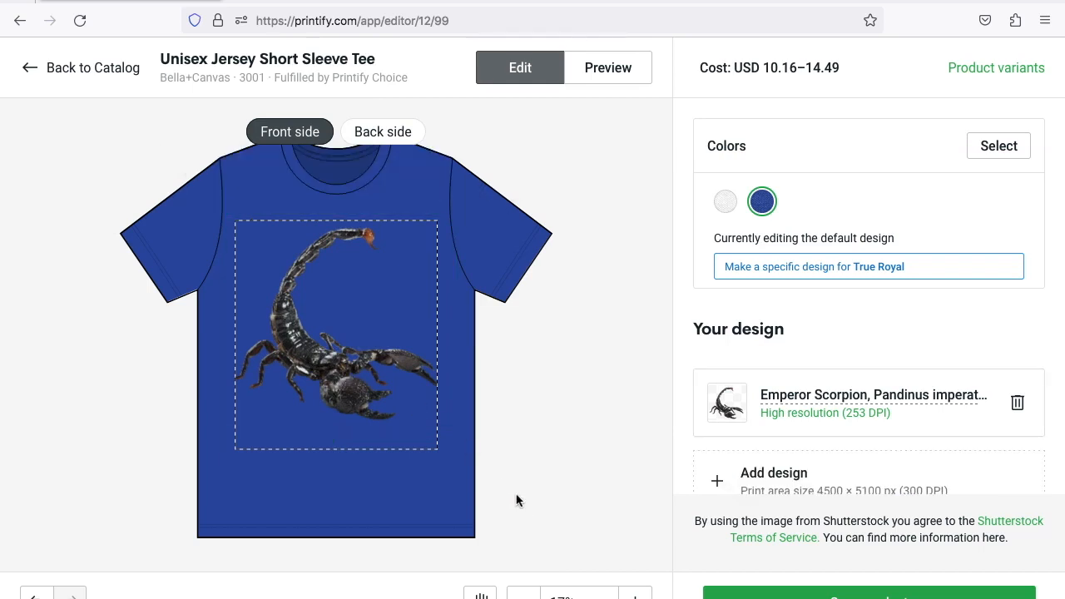